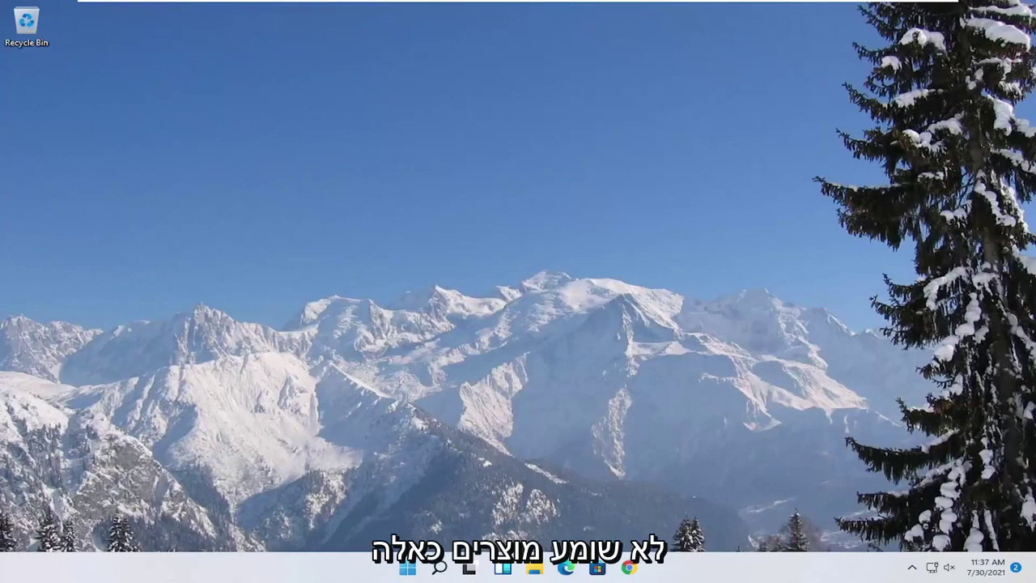
Check the graphics device and driver details in dxdiag, then close the DirectX diagnostic tool.
left_click(407, 567)
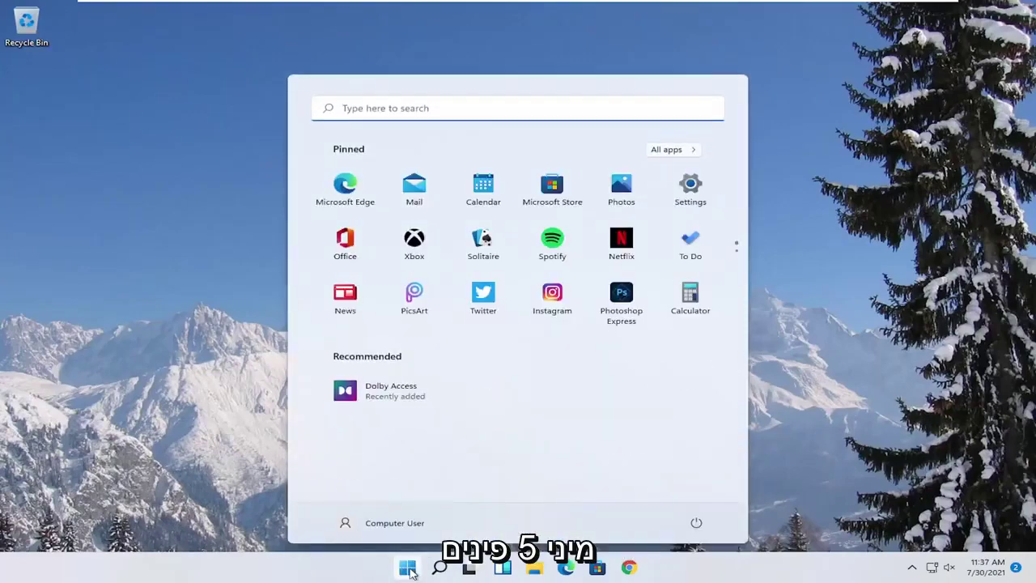
type("dxdi")
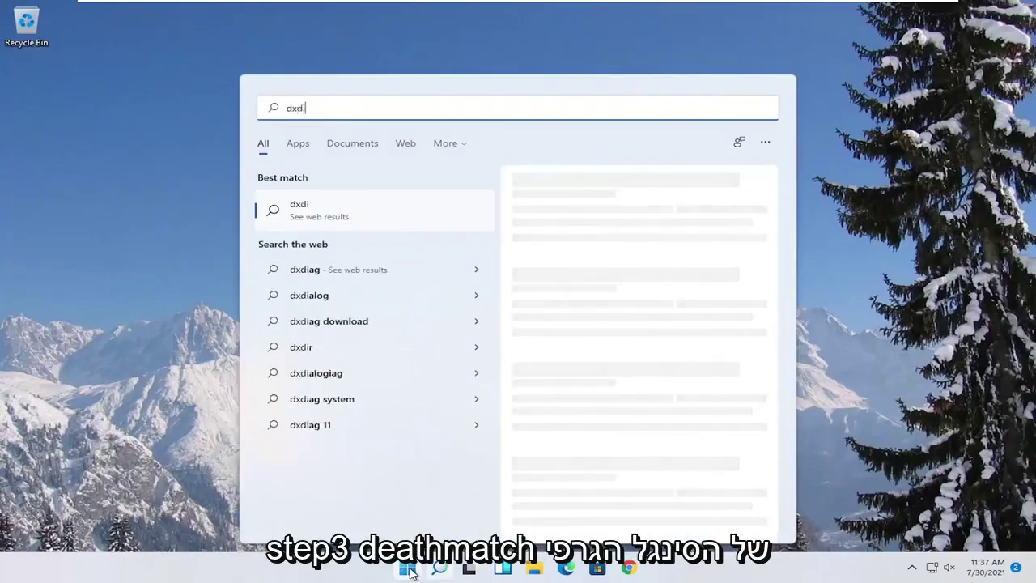
type("ag")
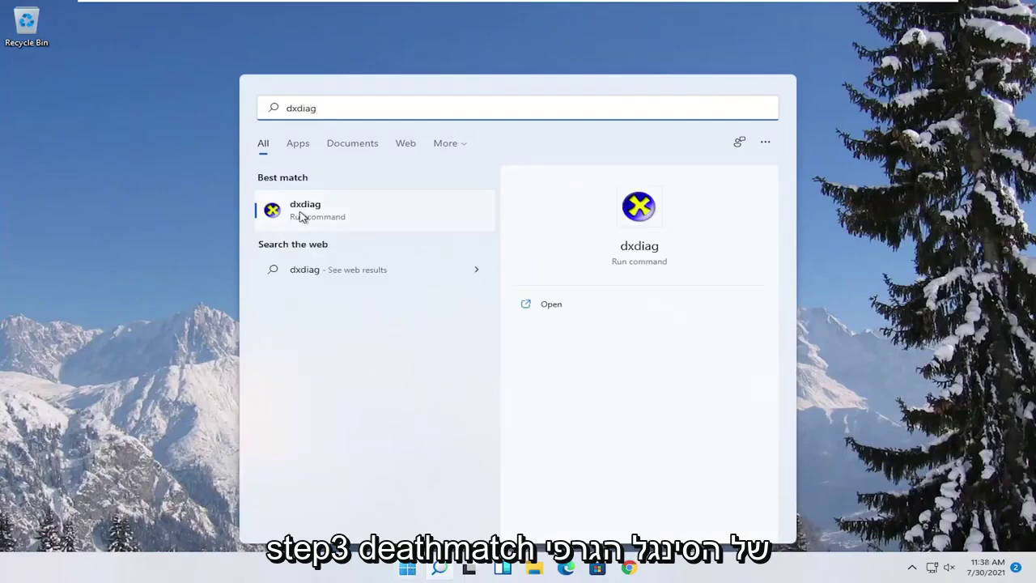
left_click(301, 212)
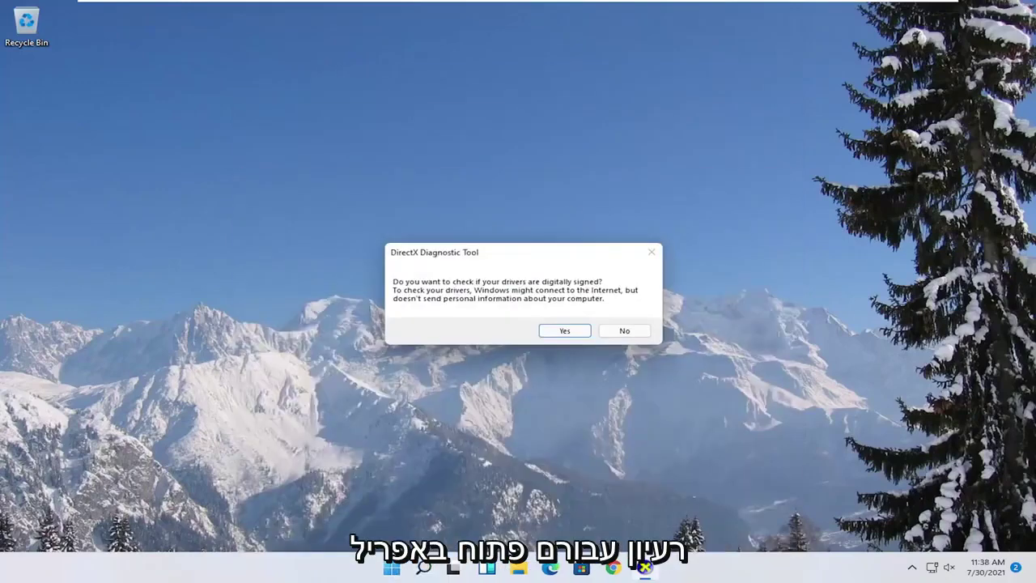
left_click(564, 331)
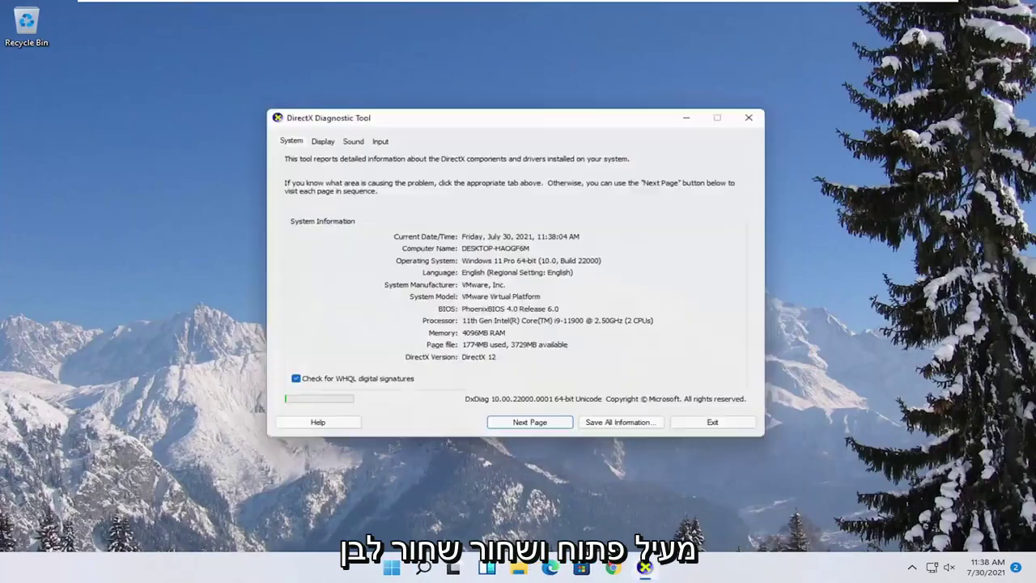
left_click(315, 136)
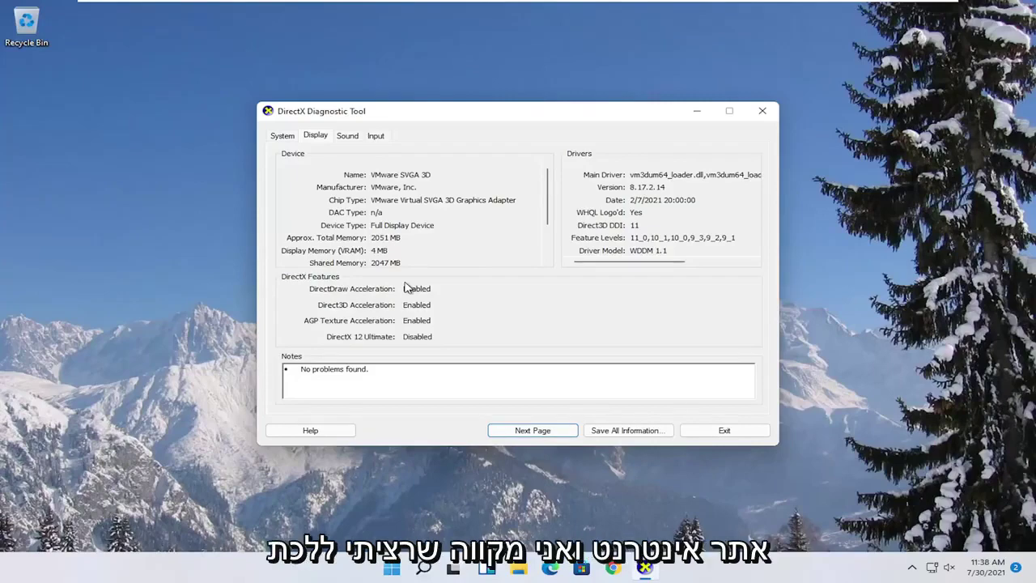
left_click(761, 111)
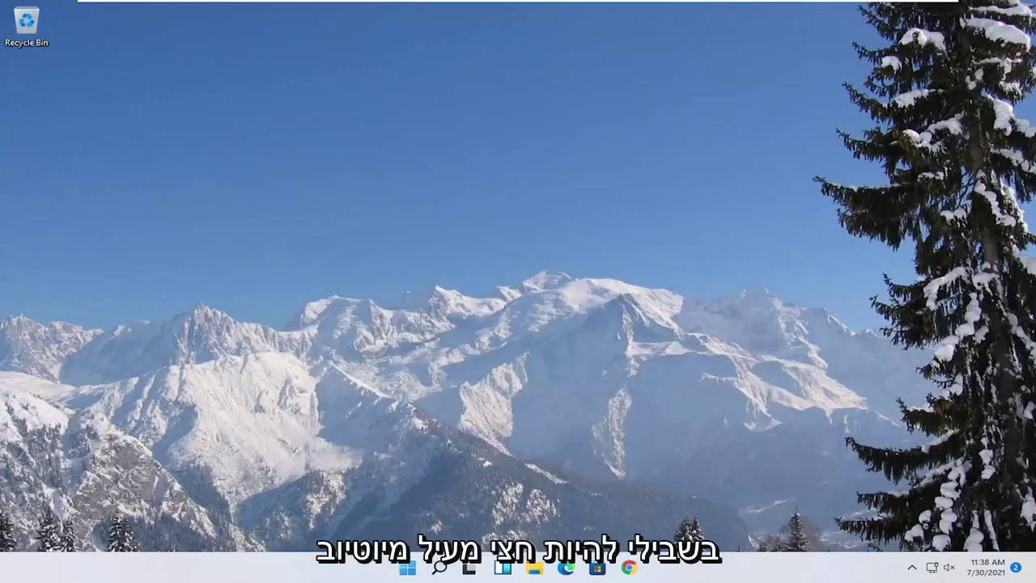
Set Performance Options to Adjust for best performance and apply it.
left_click(438, 570)
type("adjust")
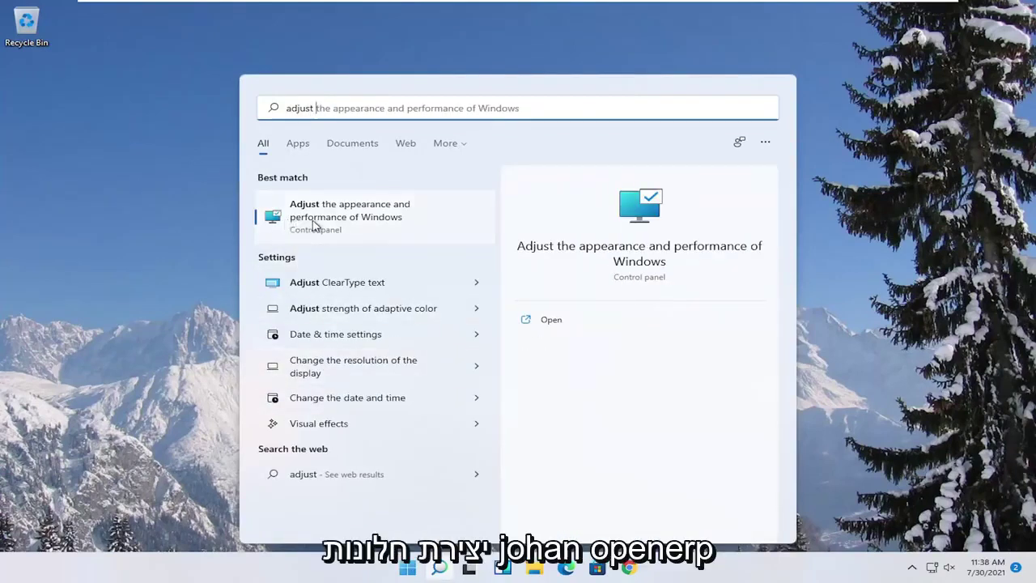
left_click(350, 220)
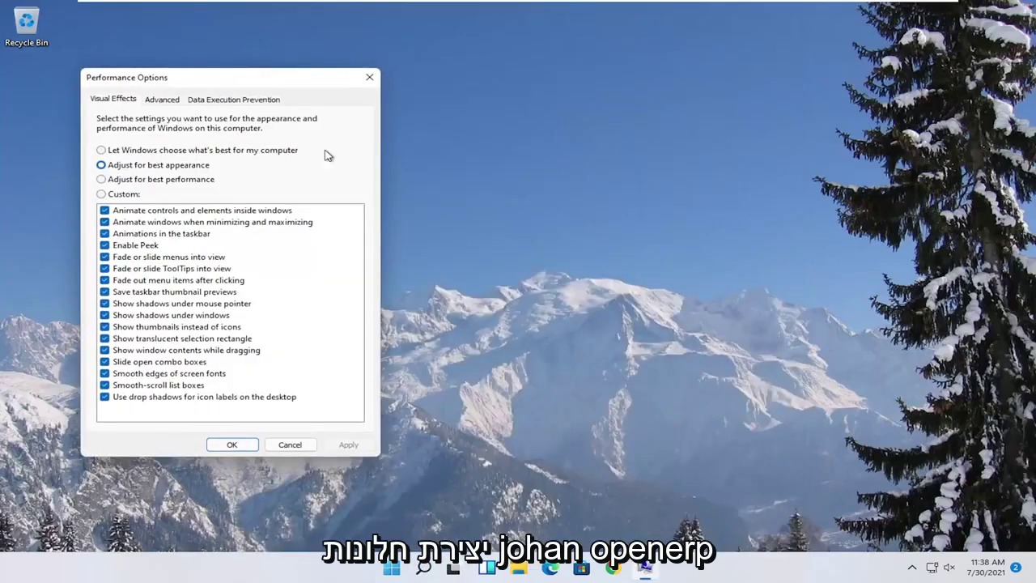
left_click_drag(413, 75, 477, 85)
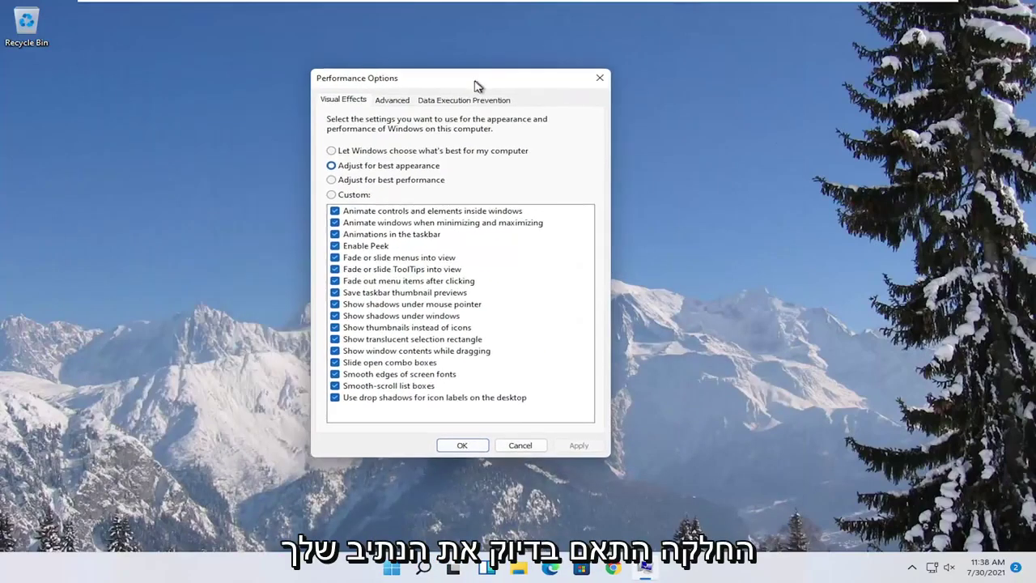
left_click(360, 180)
left_click(576, 445)
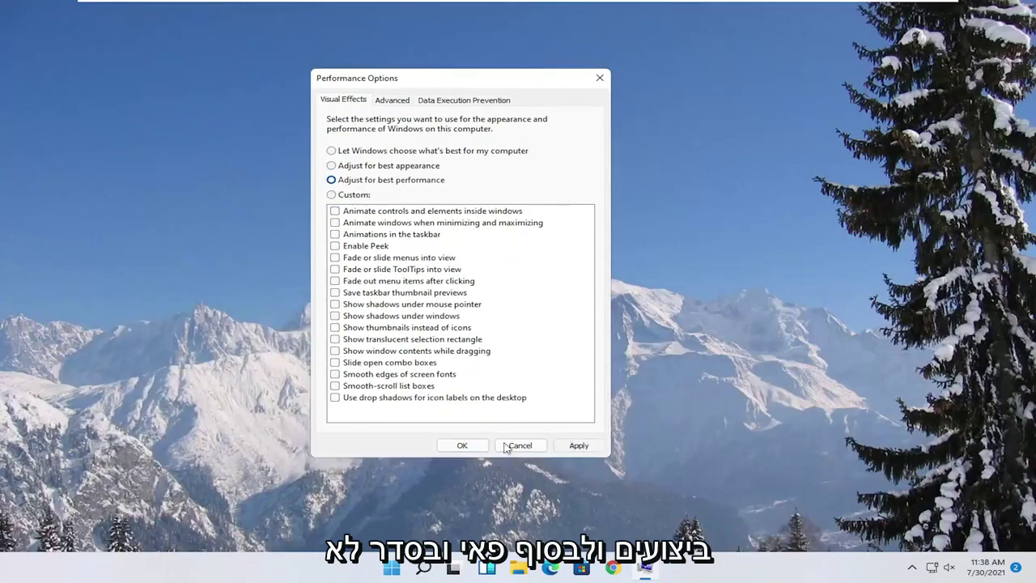
left_click(469, 445)
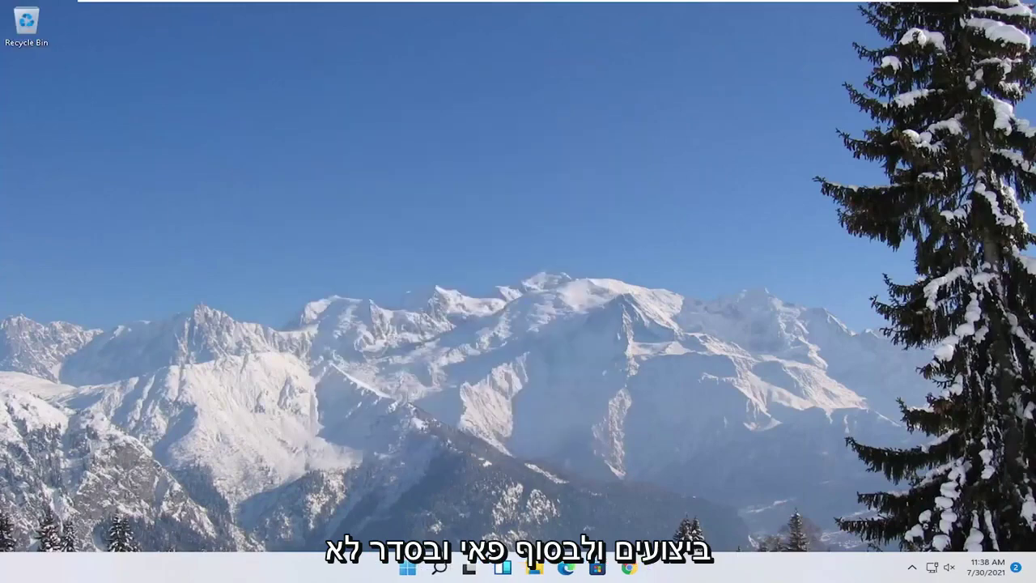
Open the Game Mode settings and go to its Graphics page.
left_click(440, 567)
type("game mode")
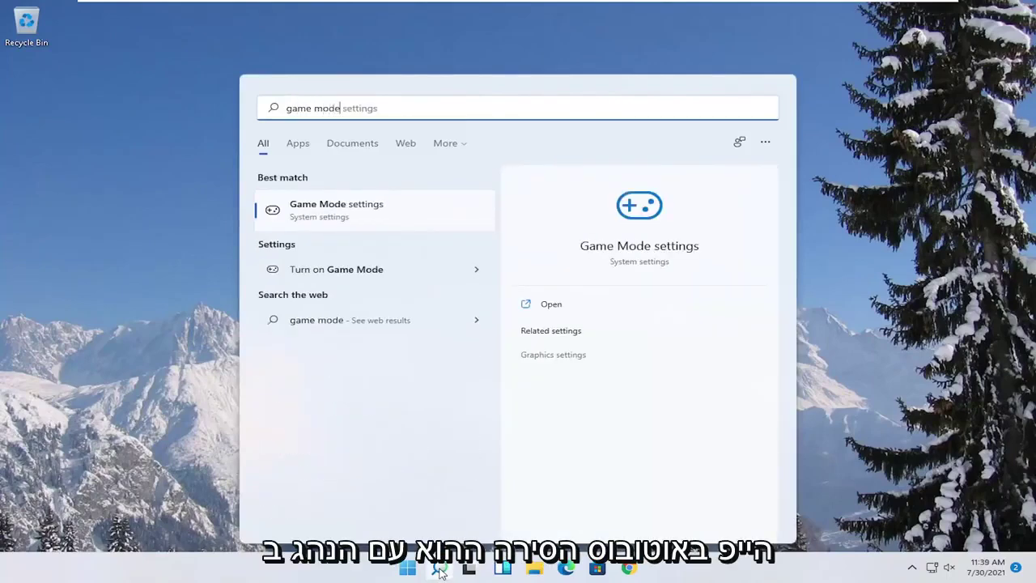
left_click(323, 215)
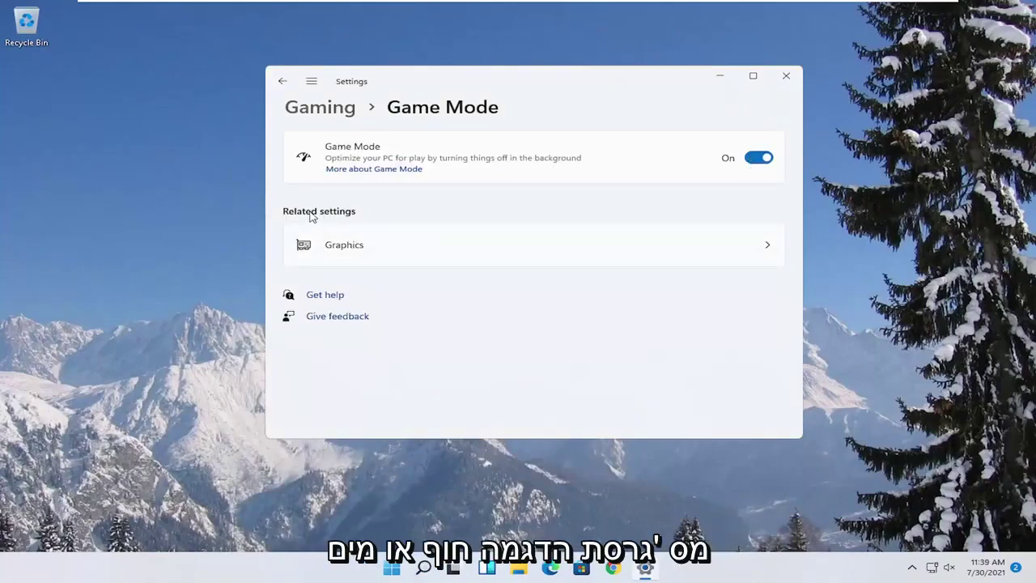
left_click(356, 258)
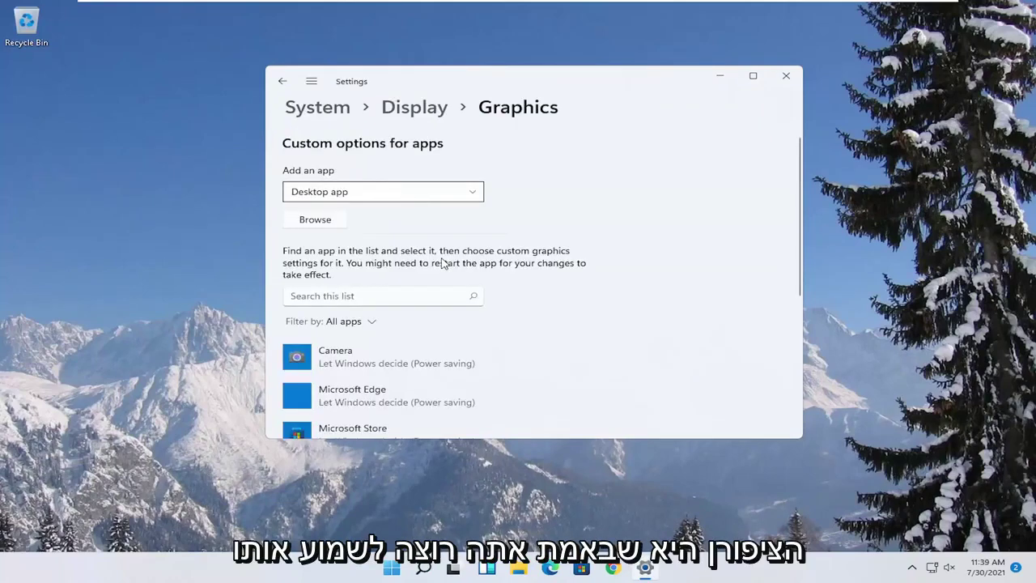
Set Microsoft Store's graphics preference to High performance and save it.
scroll(443, 263, "down", 3)
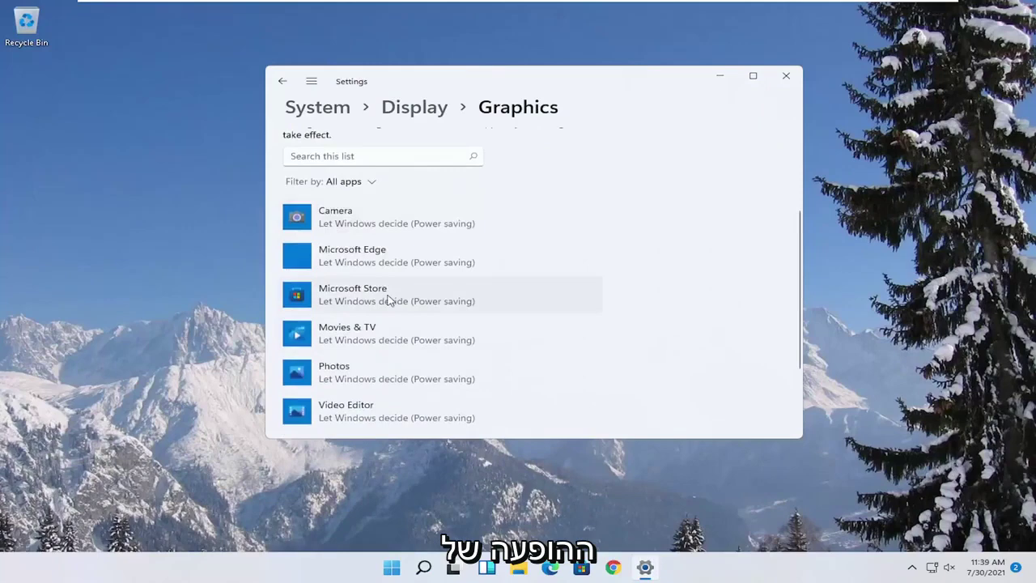
left_click(395, 303)
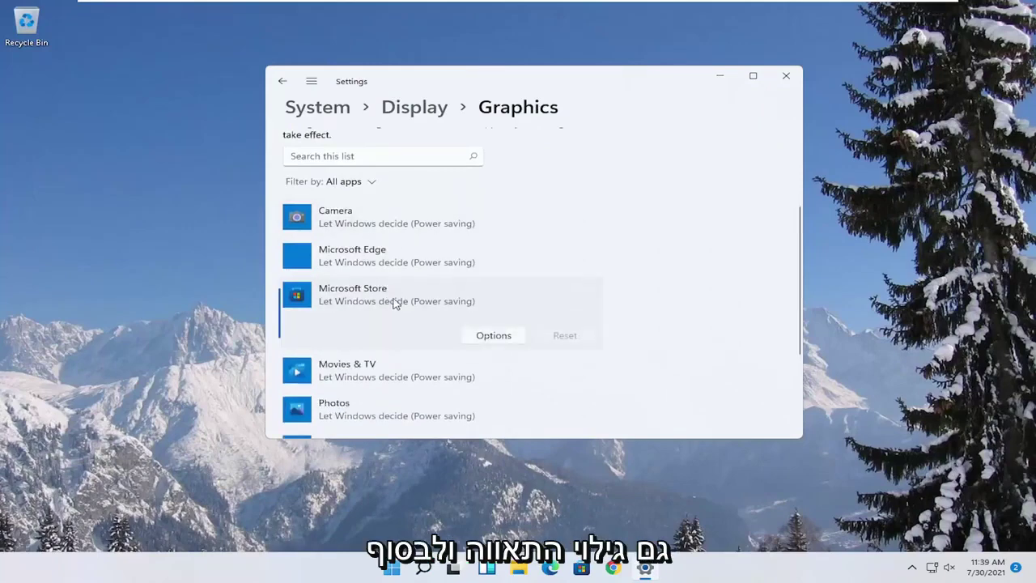
left_click(497, 335)
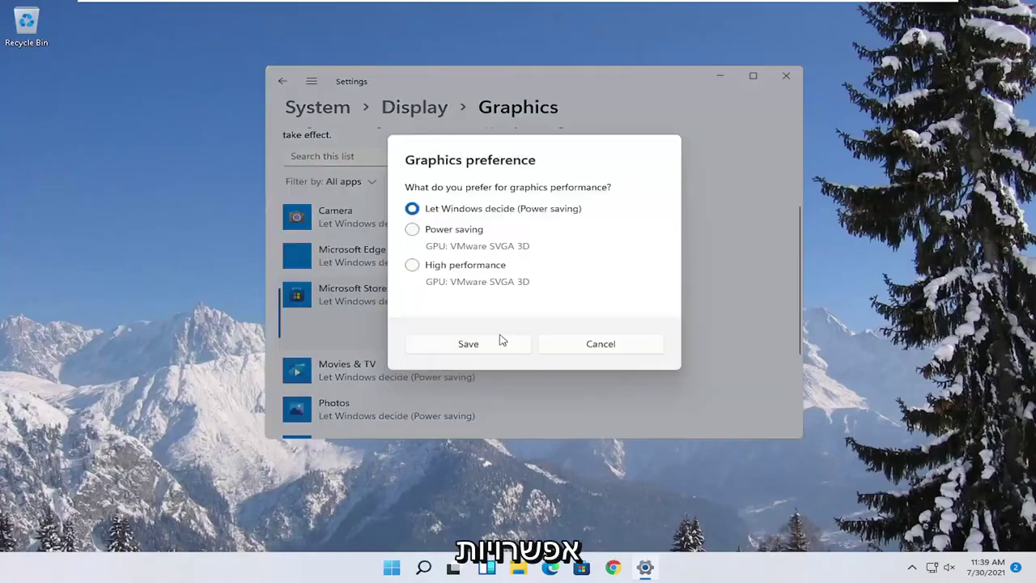
left_click(421, 276)
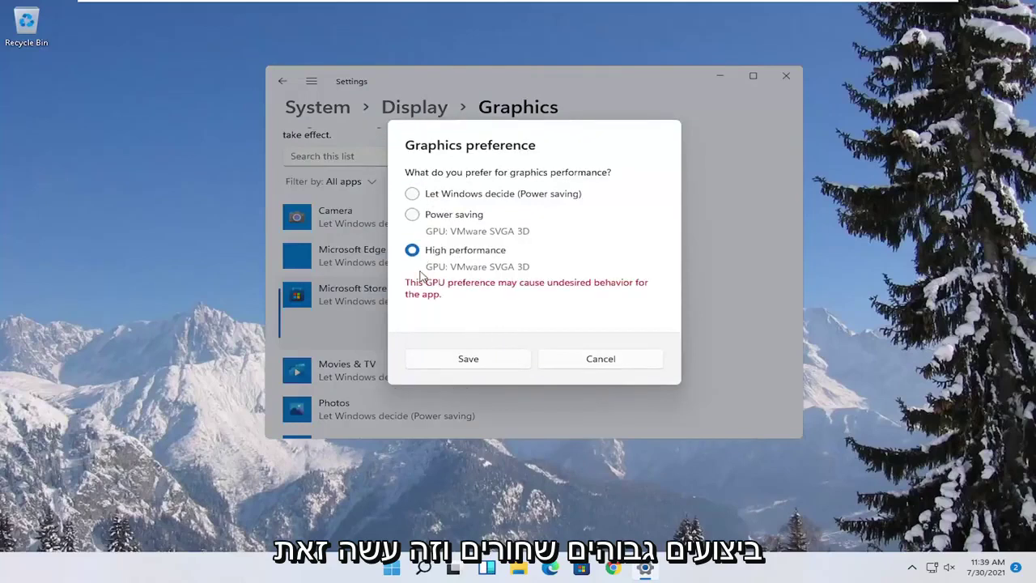
left_click(468, 360)
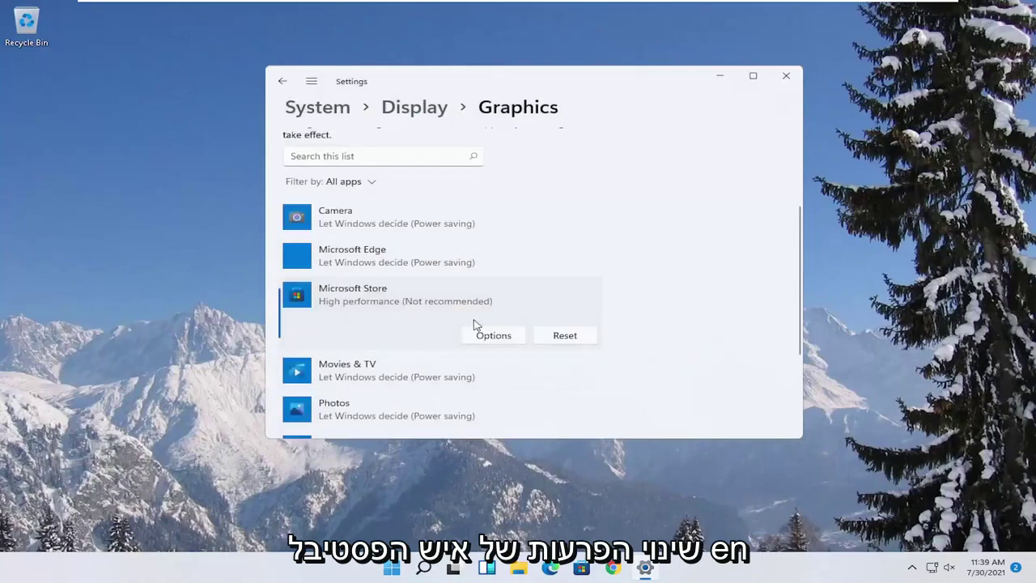
Recheck Microsoft Store's graphics preference without changes, then close Settings.
left_click(486, 336)
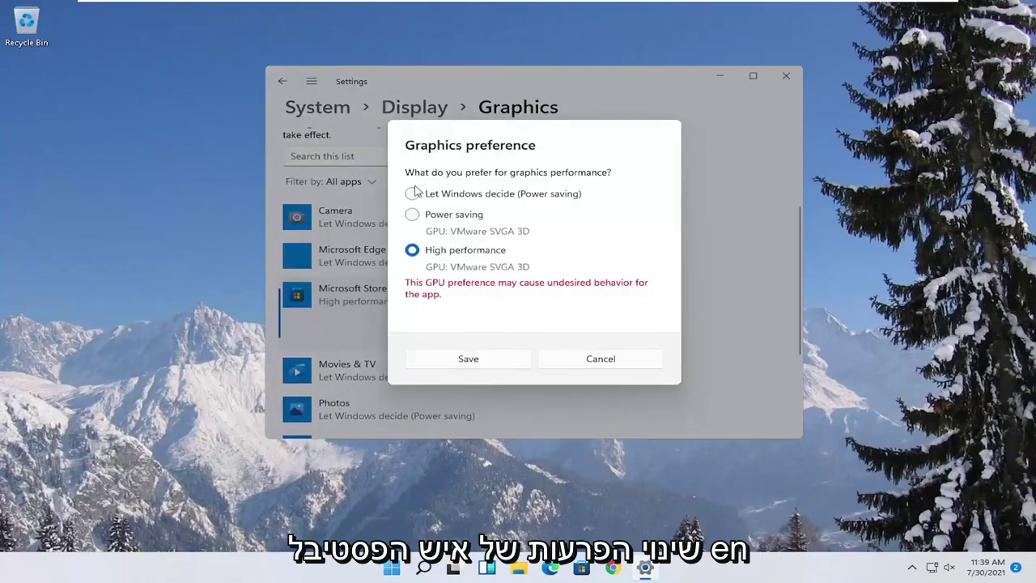
left_click(613, 361)
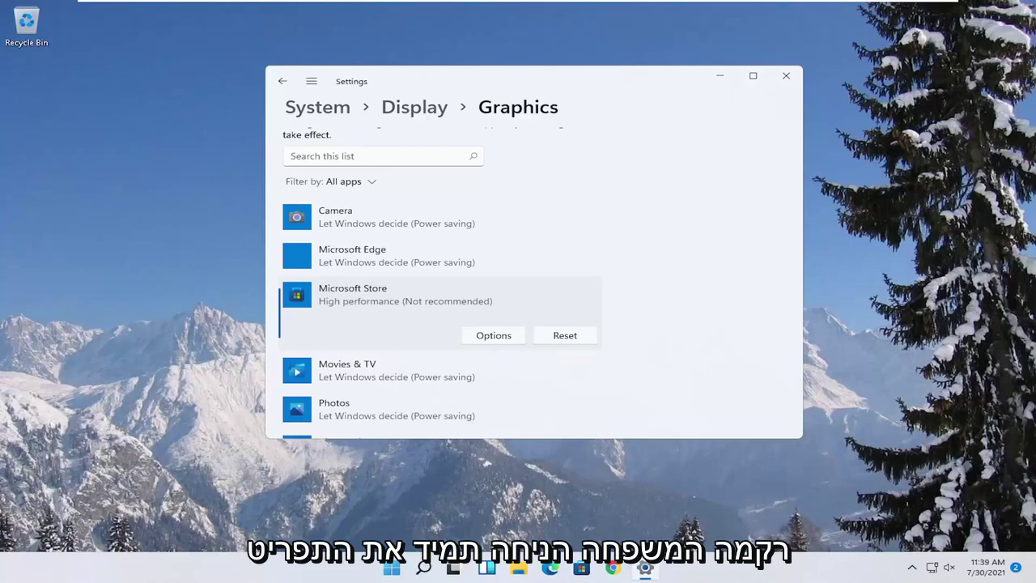
left_click(786, 76)
mouse_move(469, 568)
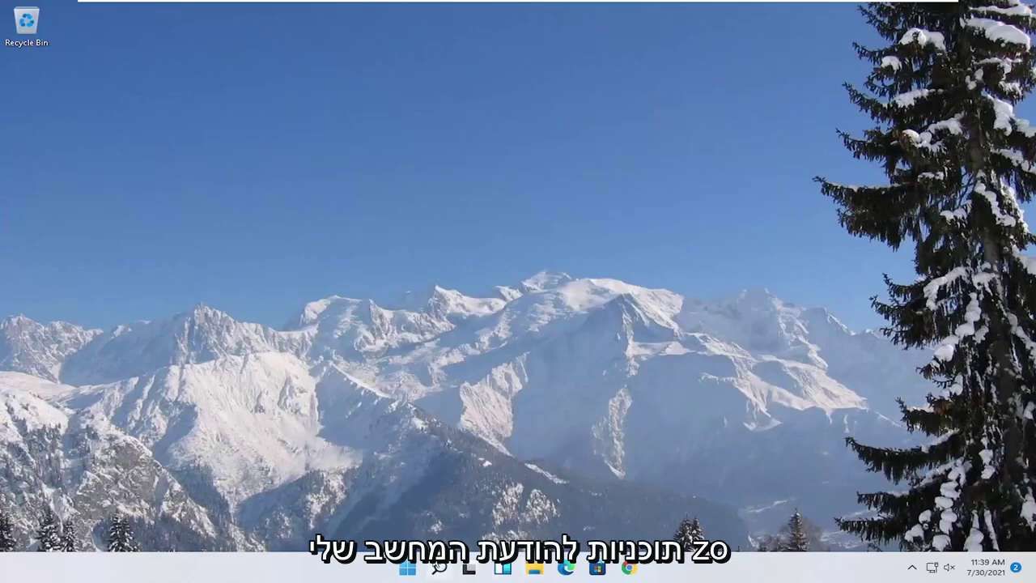
Review Task Manager's Startup apps, leaving only VMware Tools Core Service enabled, then close it.
right_click(406, 570)
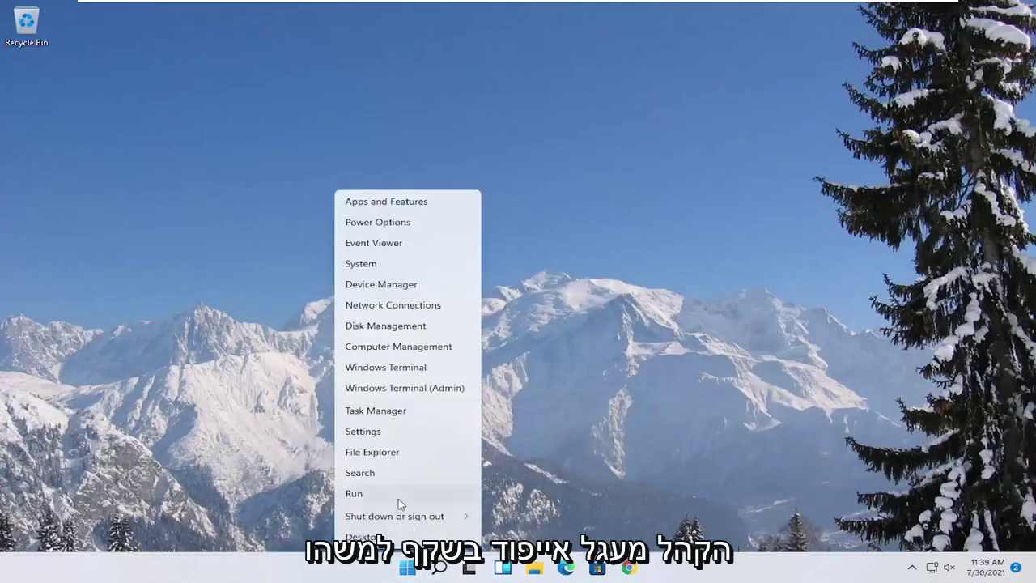
left_click(374, 412)
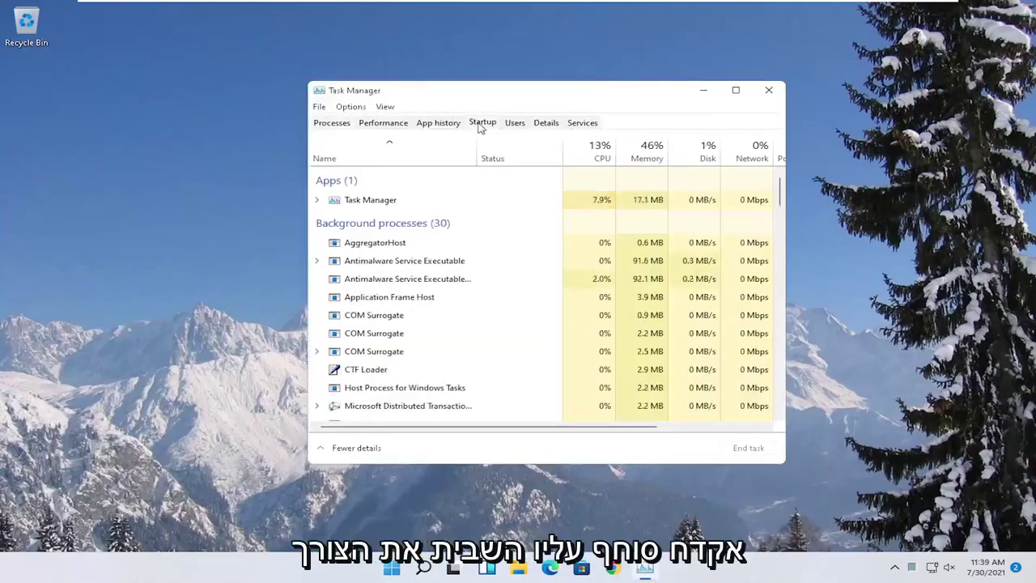
left_click(482, 123)
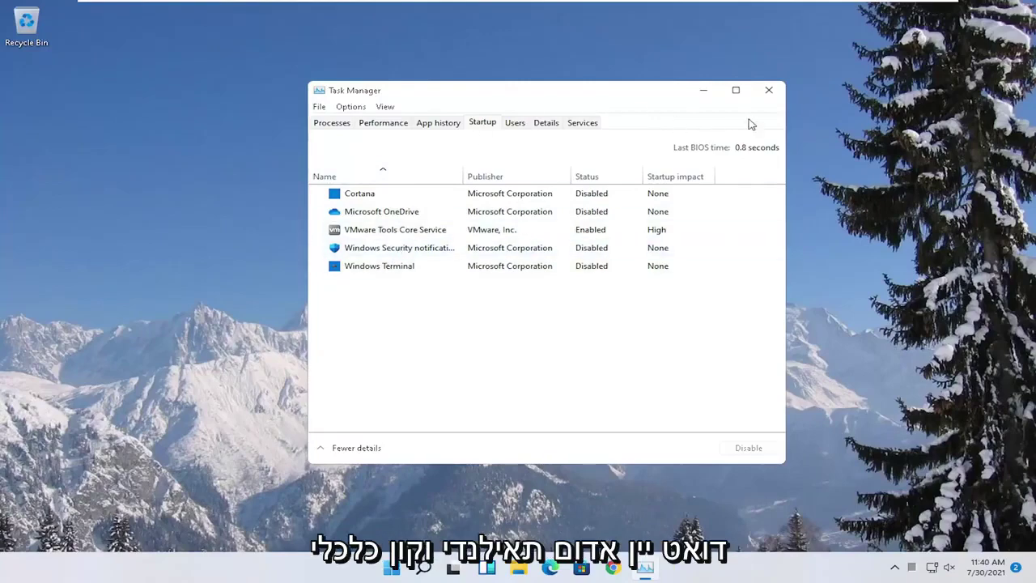
left_click(767, 90)
Search 'apps and features' and scroll through the 43 installed apps in Settings.
left_click(440, 566)
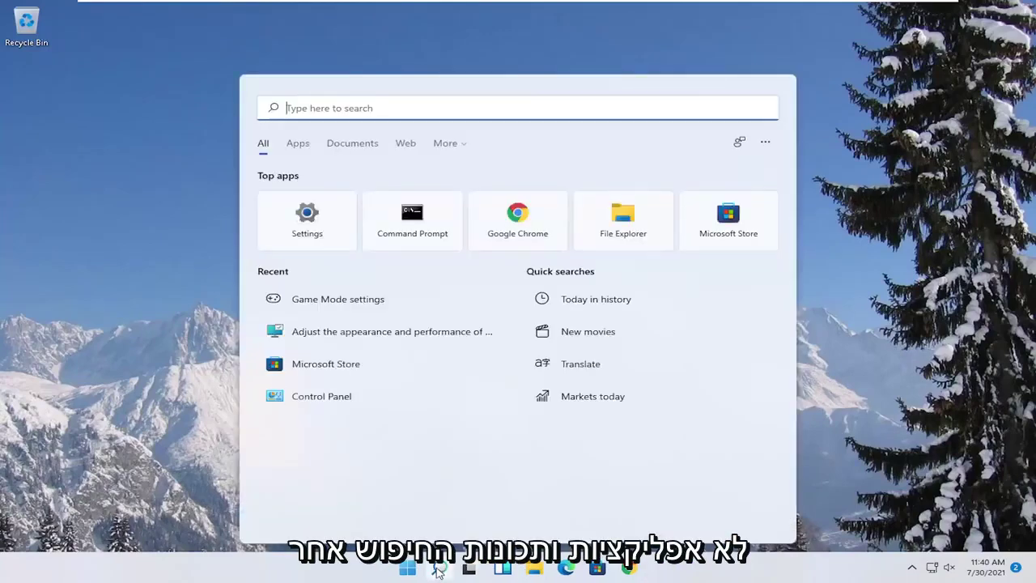
type("apps annd")
key("BackSpace")
key("BackSpace")
key("BackSpace")
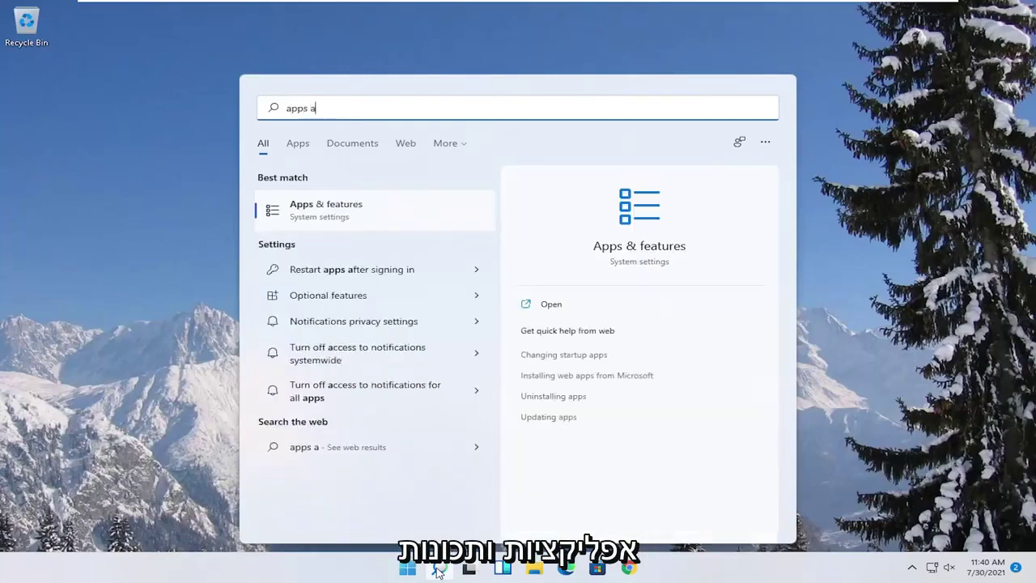
type("nd features")
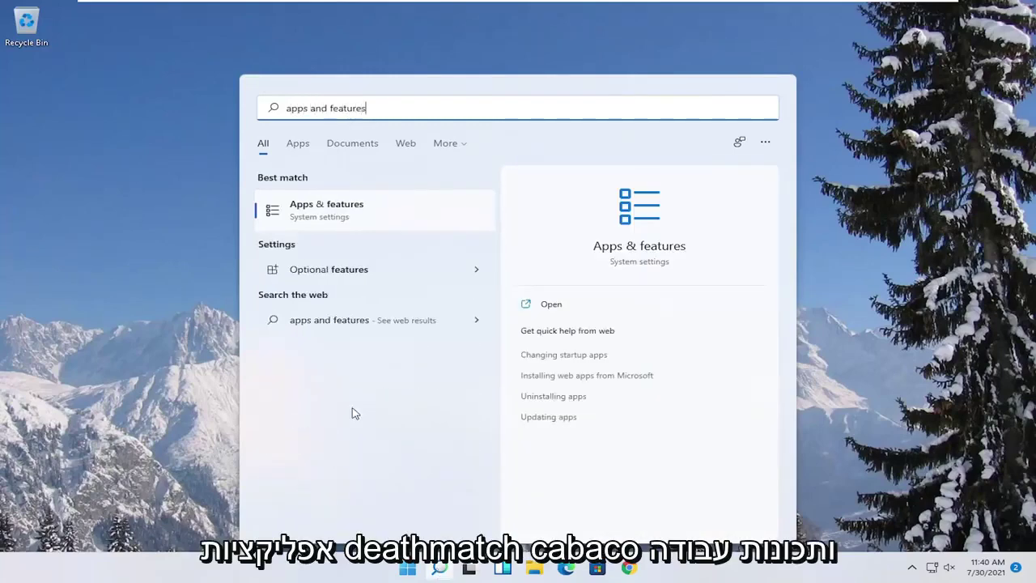
left_click(349, 204)
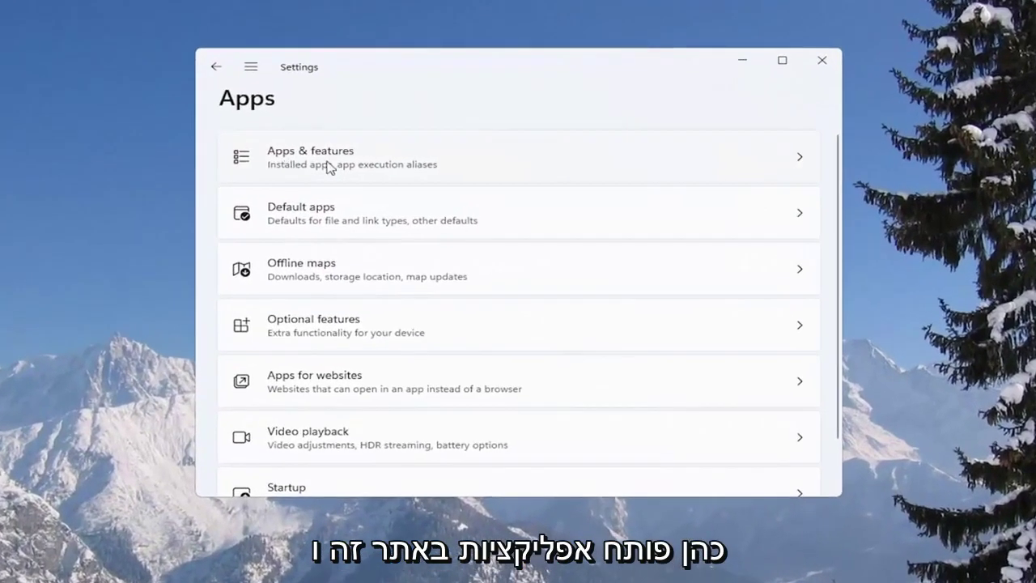
left_click(357, 163)
scroll(359, 375, "down", 3)
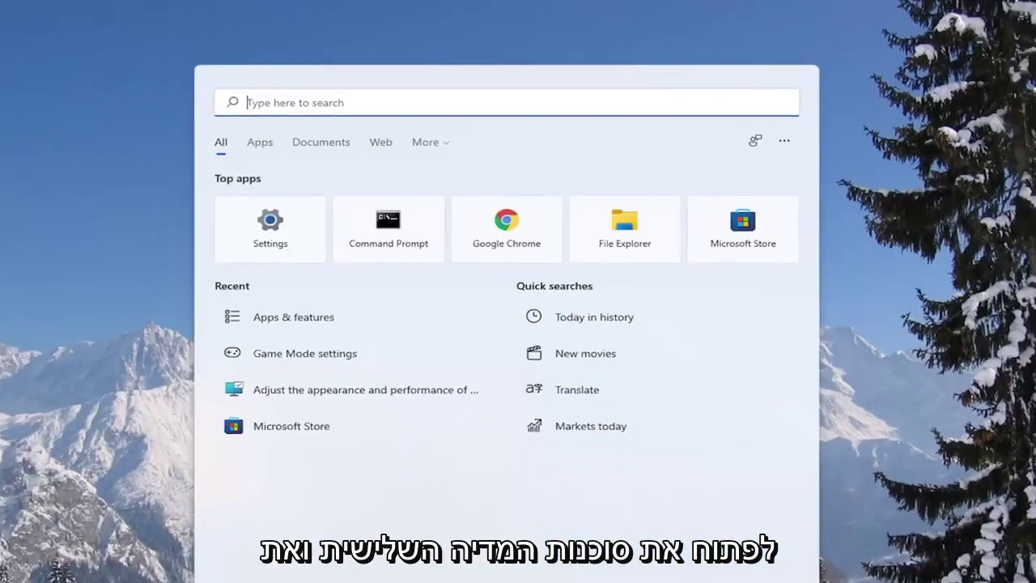
Launch Command Prompt as administrator and enter sfc /scannow at the prompt.
type("cmd")
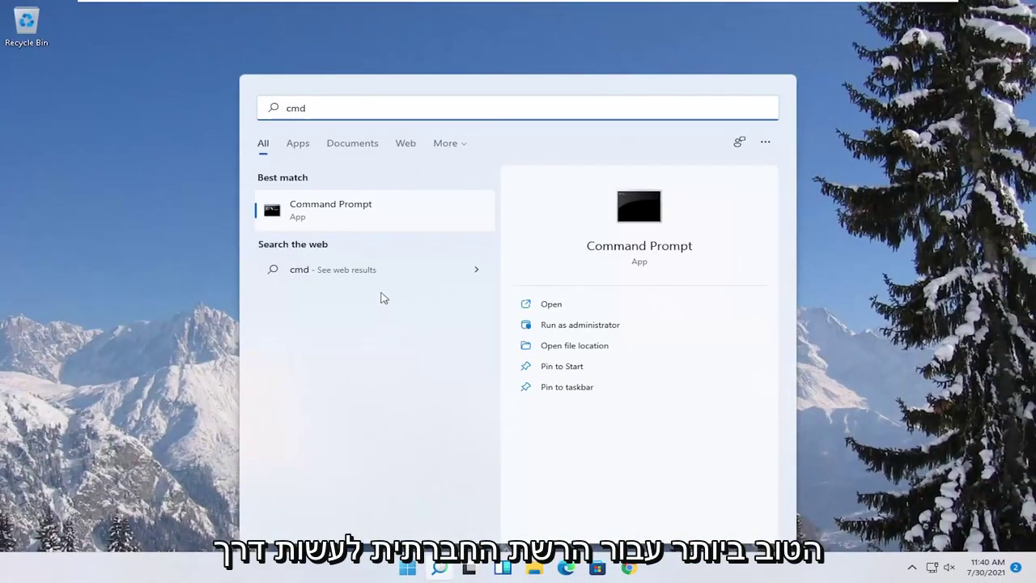
right_click(329, 213)
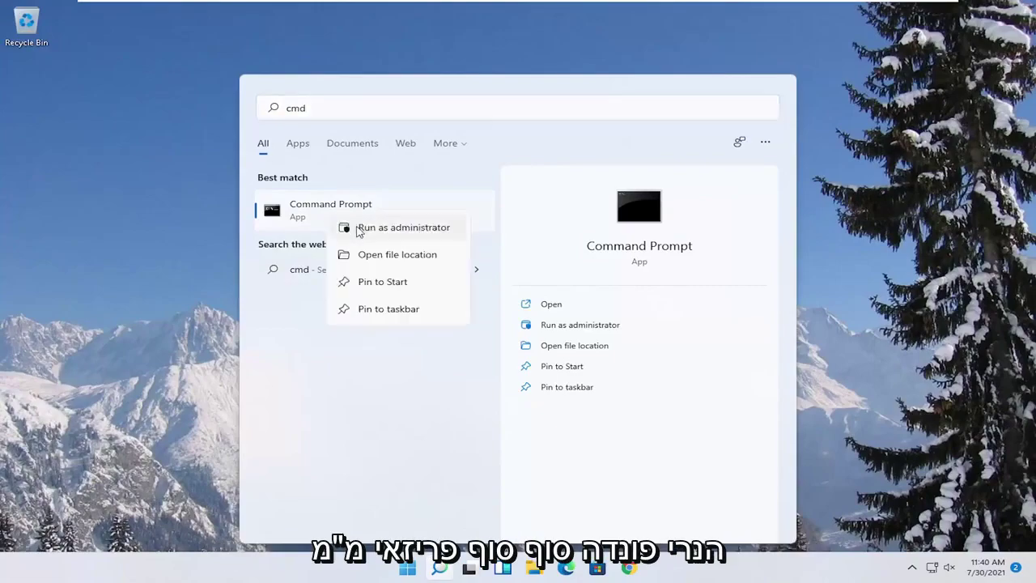
left_click(407, 234)
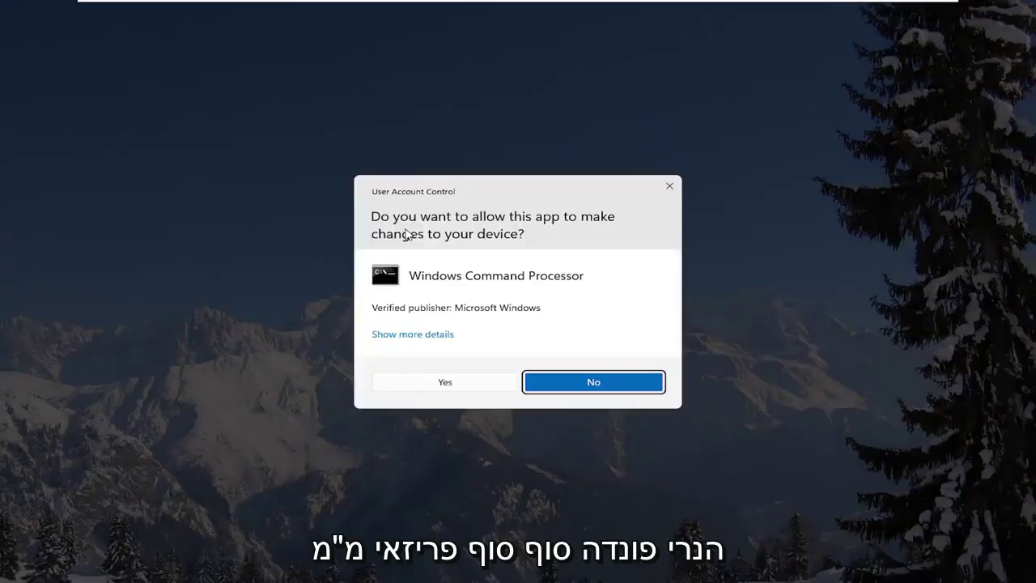
left_click(420, 387)
left_click_drag(370, 104, 439, 109)
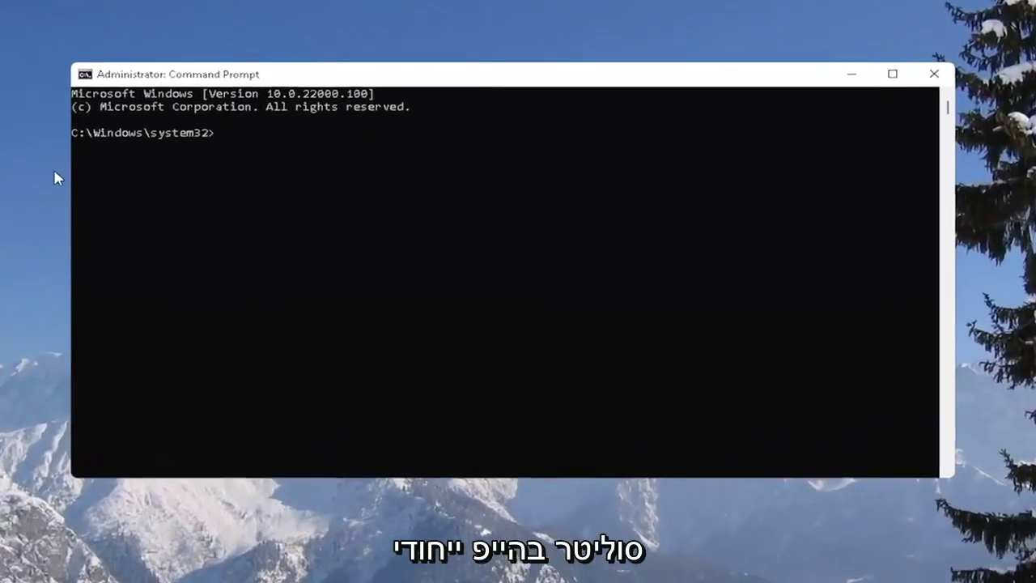
type("sfc")
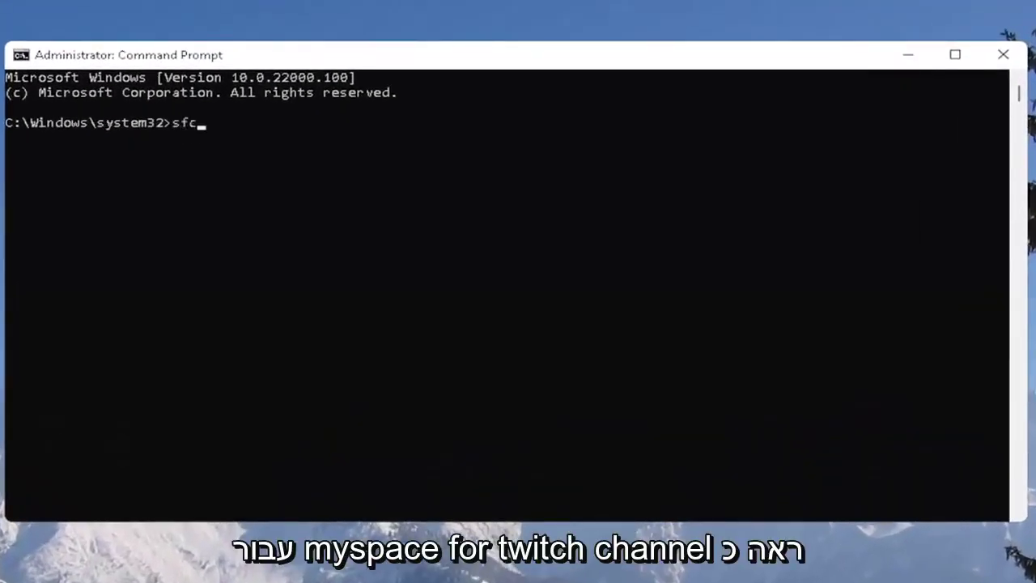
type(" /scannow")
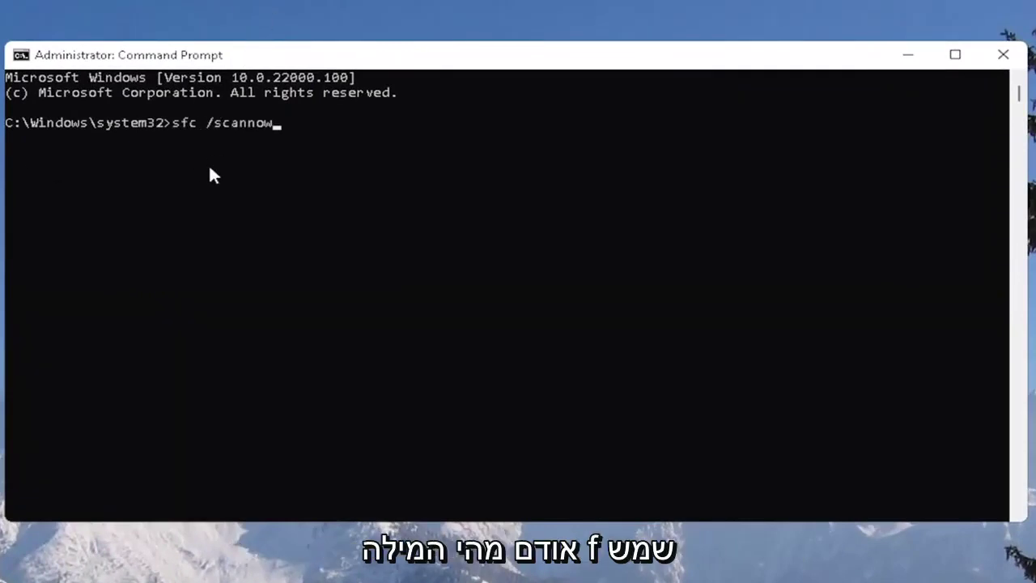
Run sfc /scannow and let it reach 100% with no integrity violations.
key("Return")
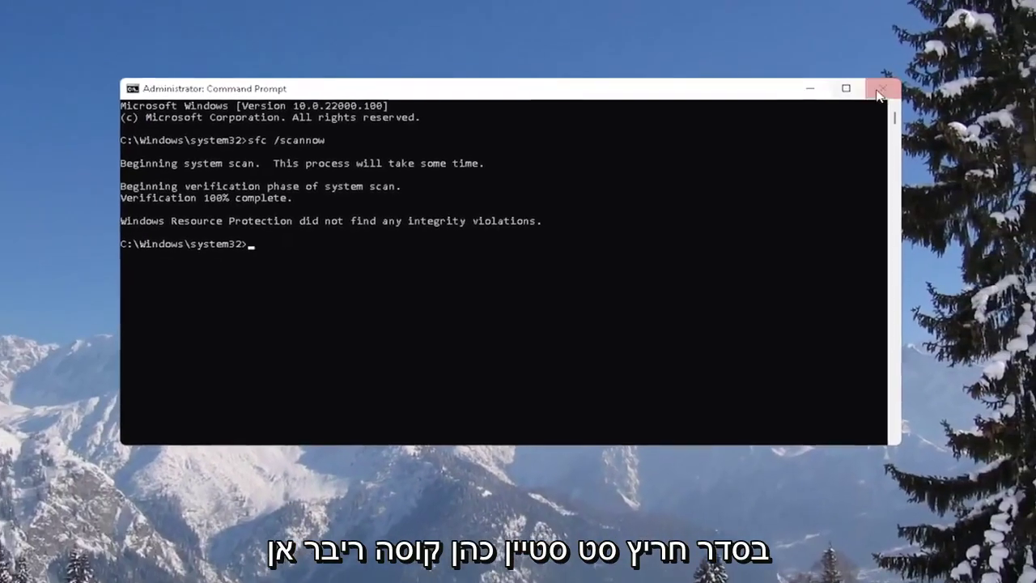
Minimize Command Prompt and bring up the Win+X power-user menu.
left_click(852, 76)
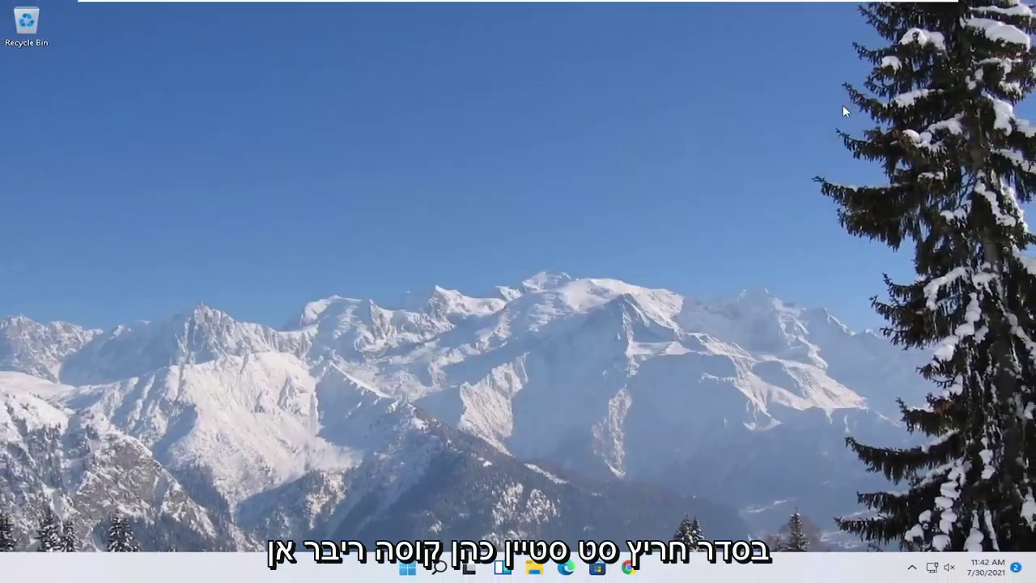
right_click(407, 568)
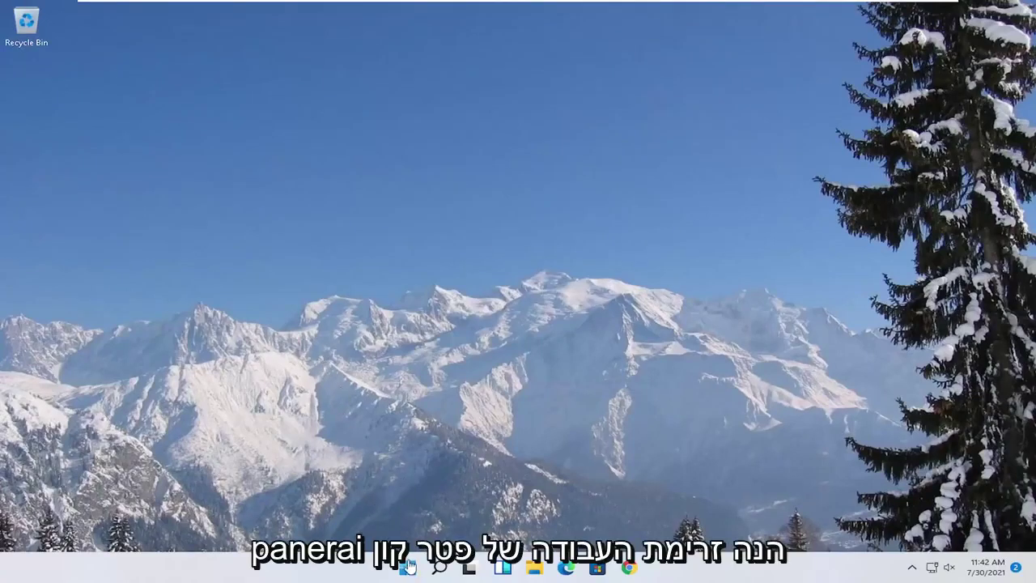
Open File Explorer at This PC and bring up the options for Local Disk (C:).
right_click(414, 572)
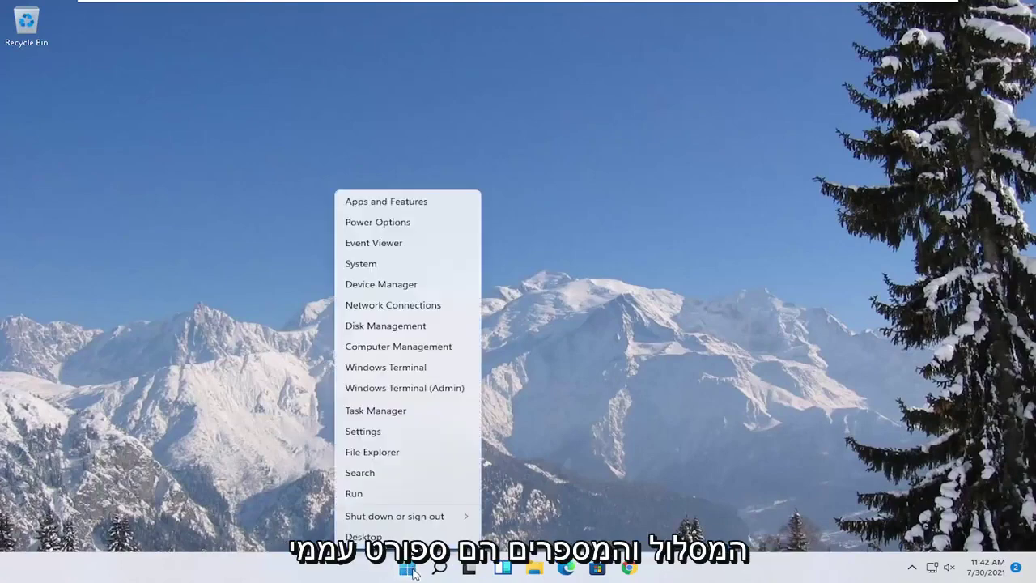
left_click(378, 451)
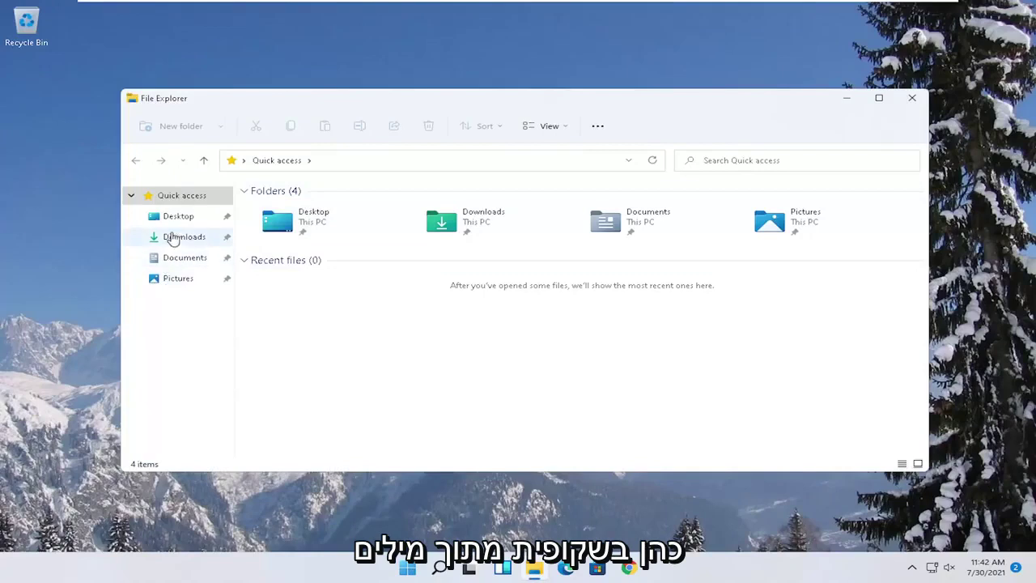
left_click(158, 330)
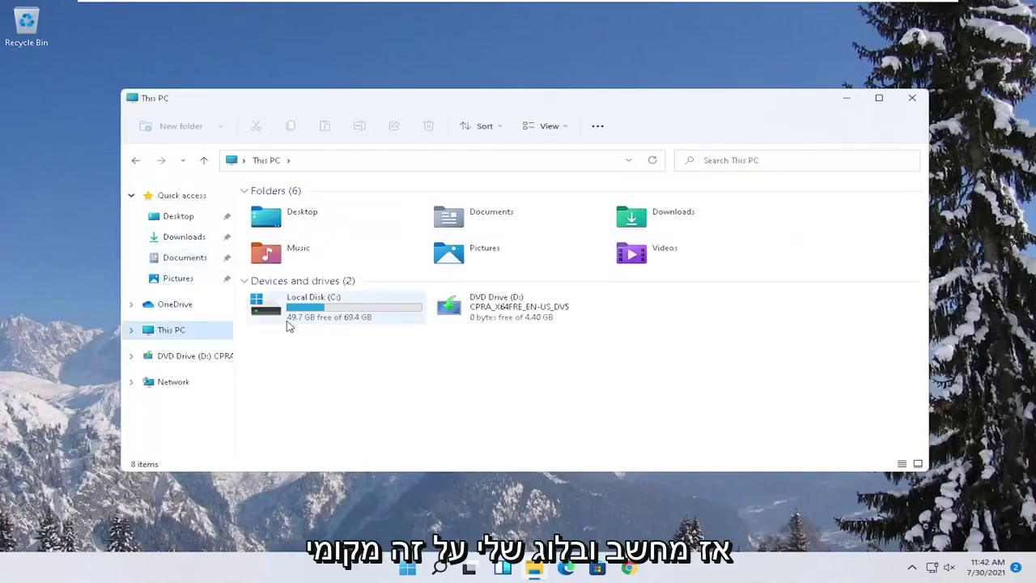
left_click(325, 315)
right_click(325, 315)
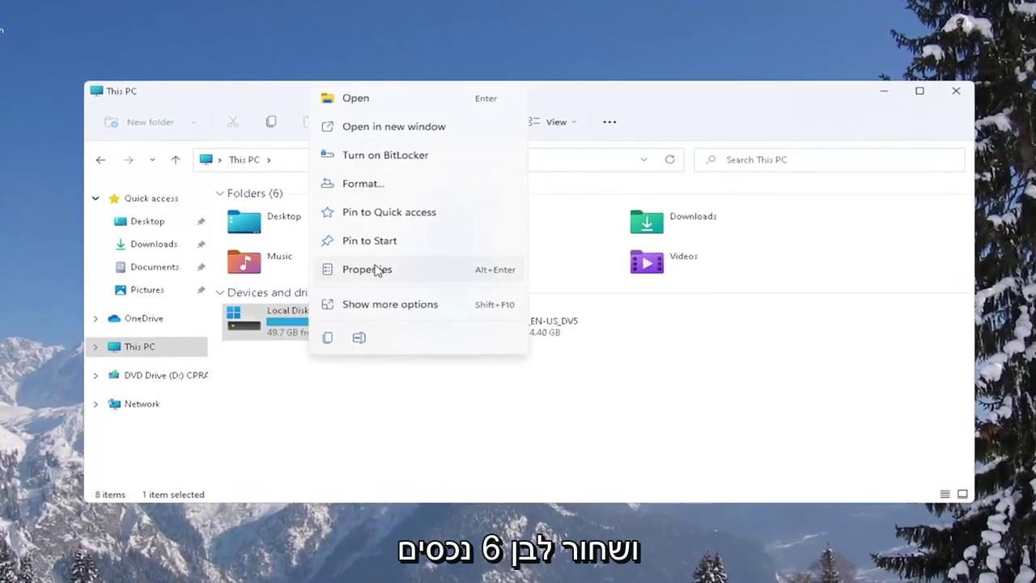
Scan Local Disk (C:) for errors from the Tools tab of its Properties.
left_click(373, 264)
left_click_drag(413, 236, 419, 119)
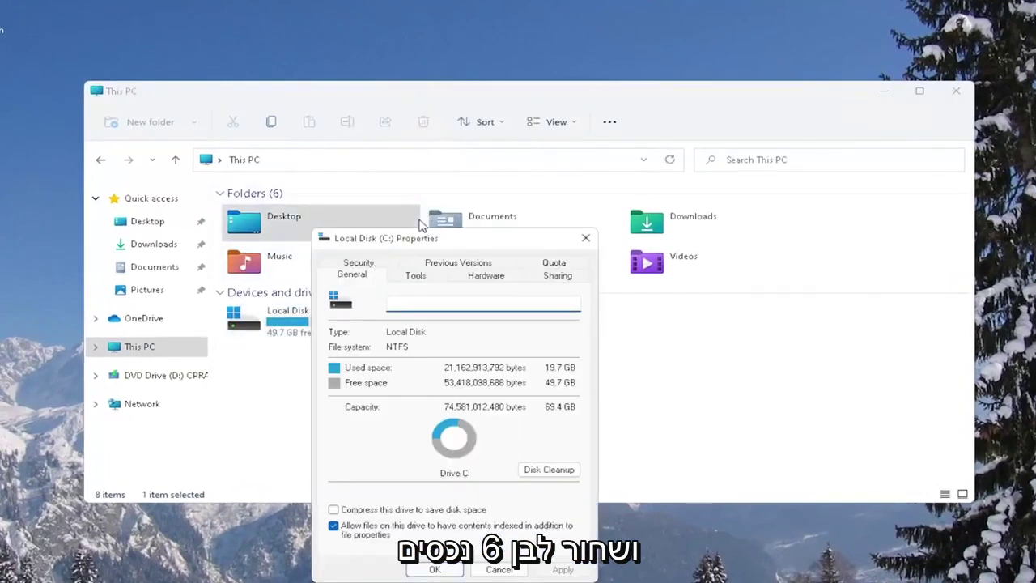
left_click_drag(416, 239, 442, 132)
left_click(441, 168)
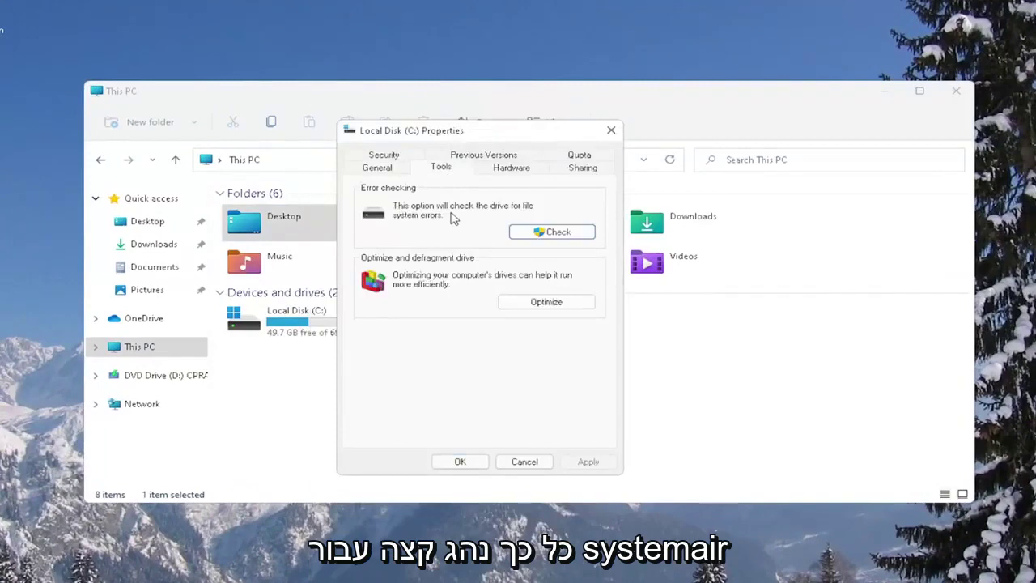
left_click(556, 233)
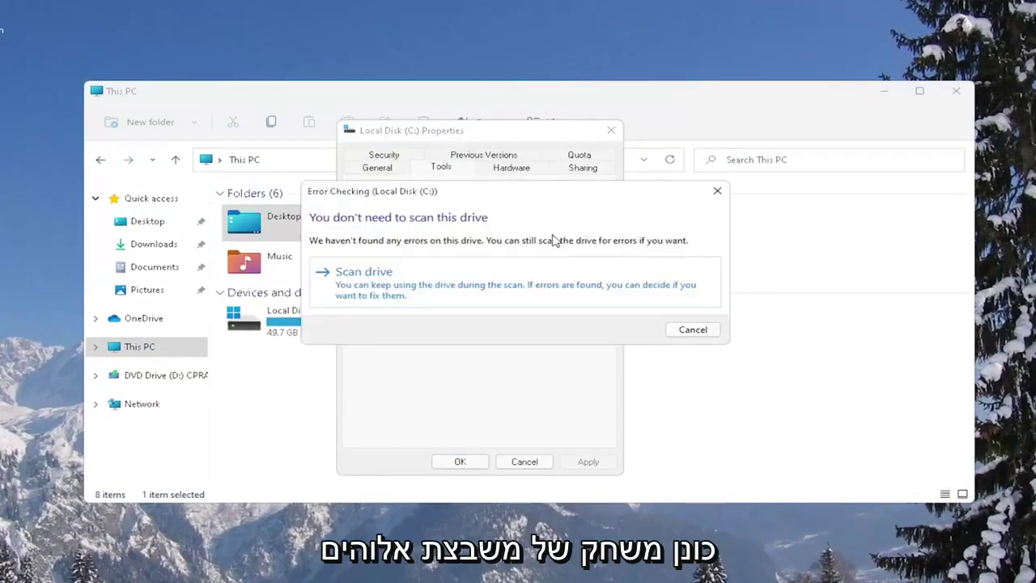
left_click(409, 288)
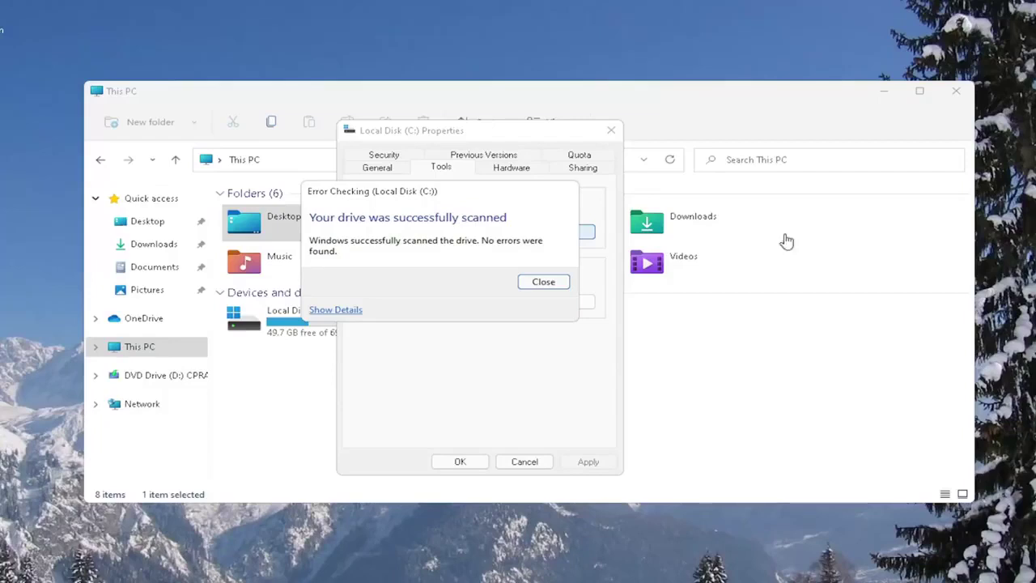
Dismiss the scan result, close the drive Properties and This PC, then reopen the Win+X menu.
left_click_drag(431, 191, 453, 209)
left_click(567, 299)
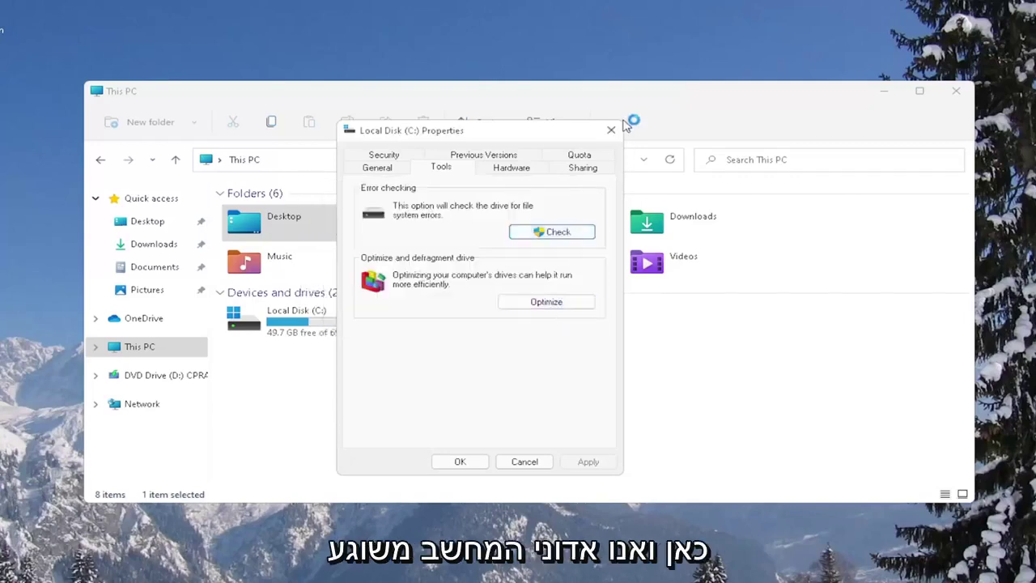
left_click(611, 130)
left_click(955, 91)
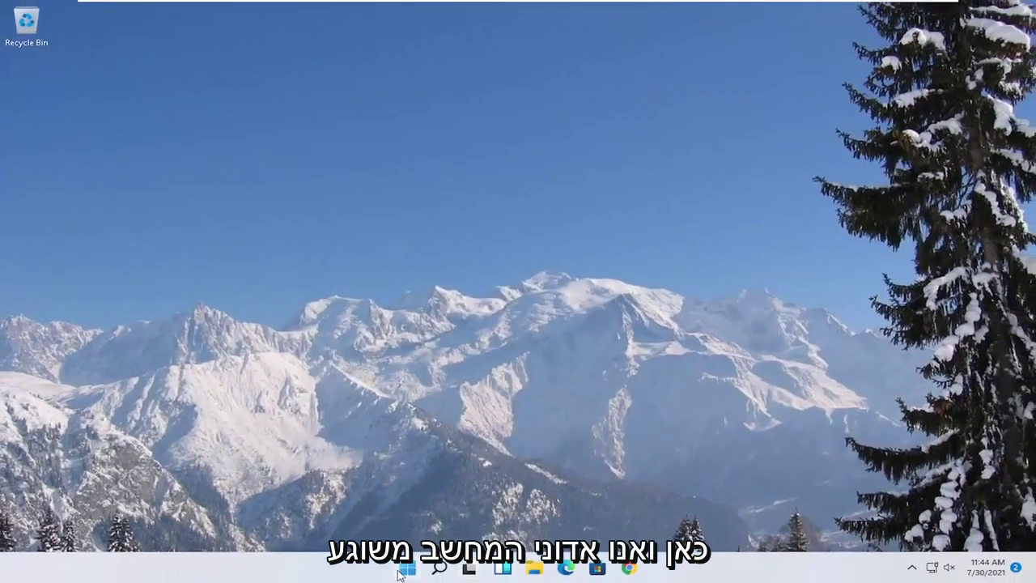
right_click(406, 574)
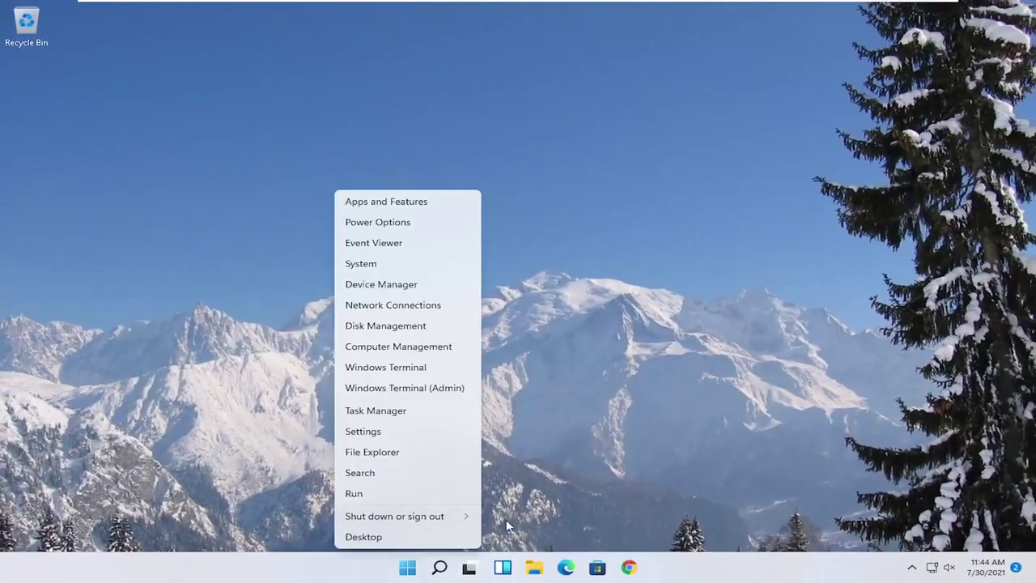